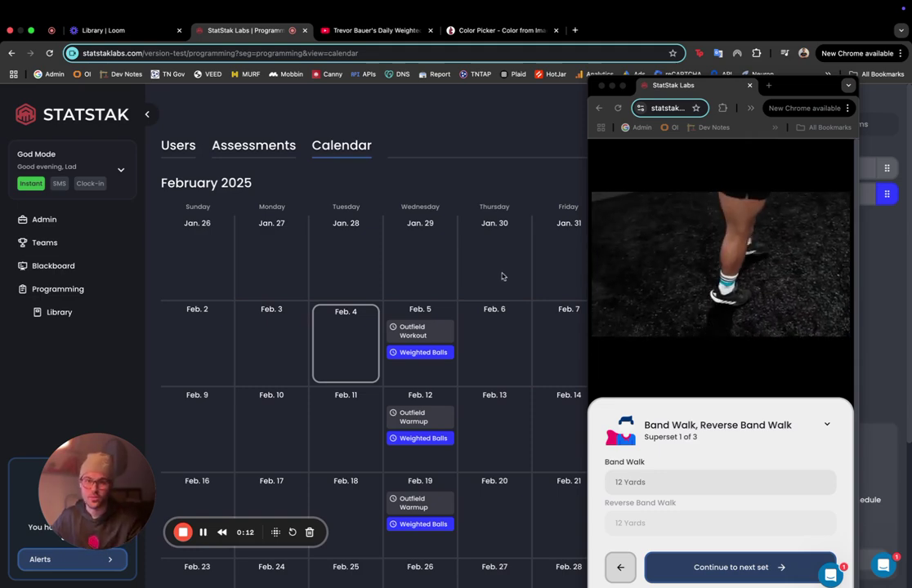
drag(704, 97, 626, 106)
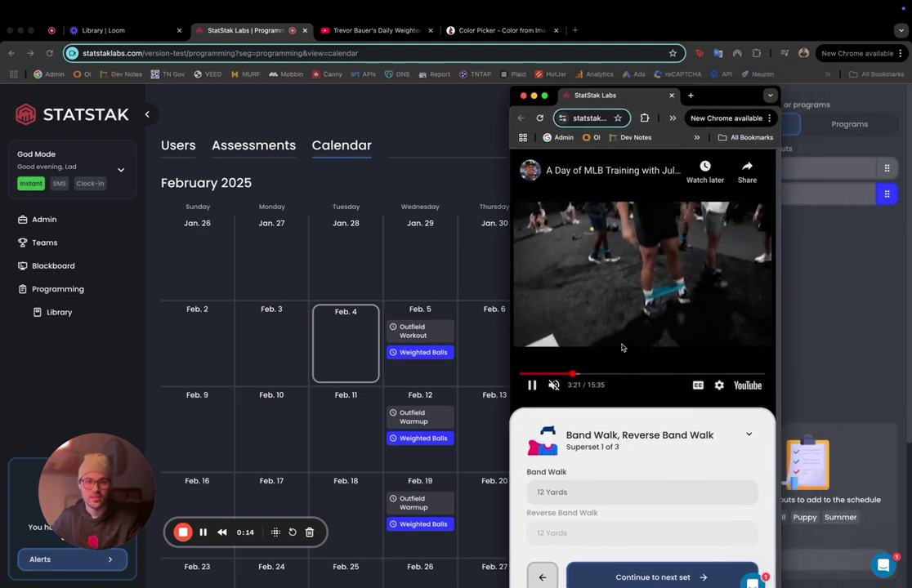
drag(542, 91, 536, 81)
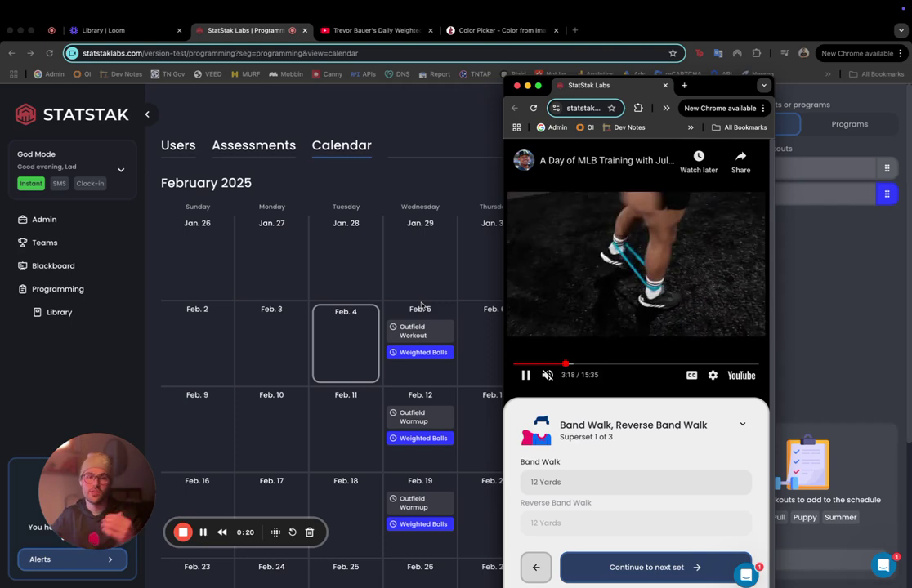
mouse_move(590, 280)
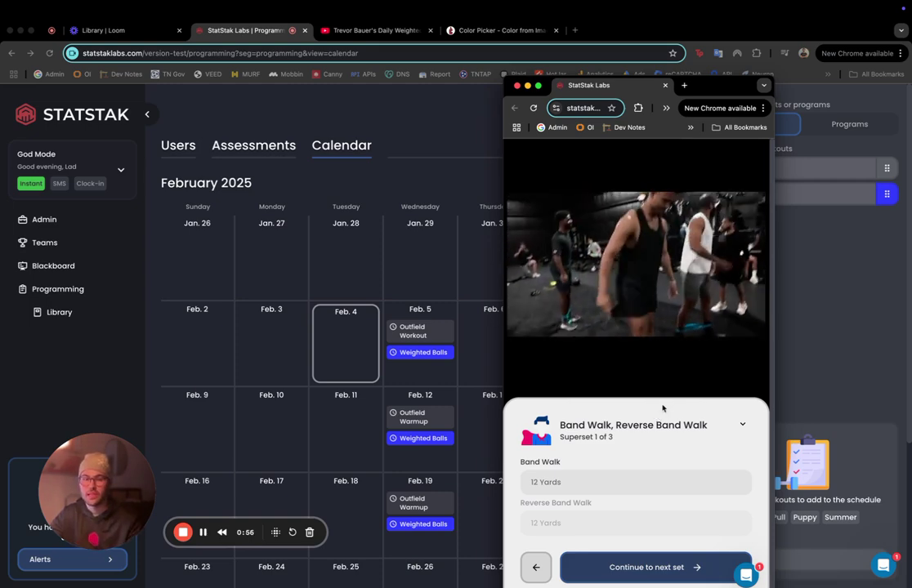
mouse_move(617, 304)
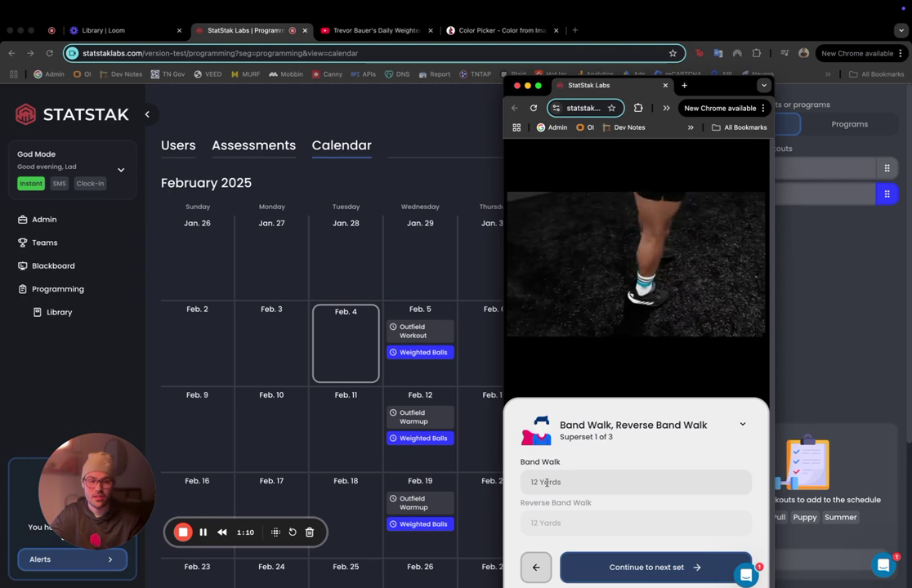
Step: Log 12 yards for both Band Walk and Reverse Band Walk in the first superset, and continue to the next set
drag(598, 464, 593, 437)
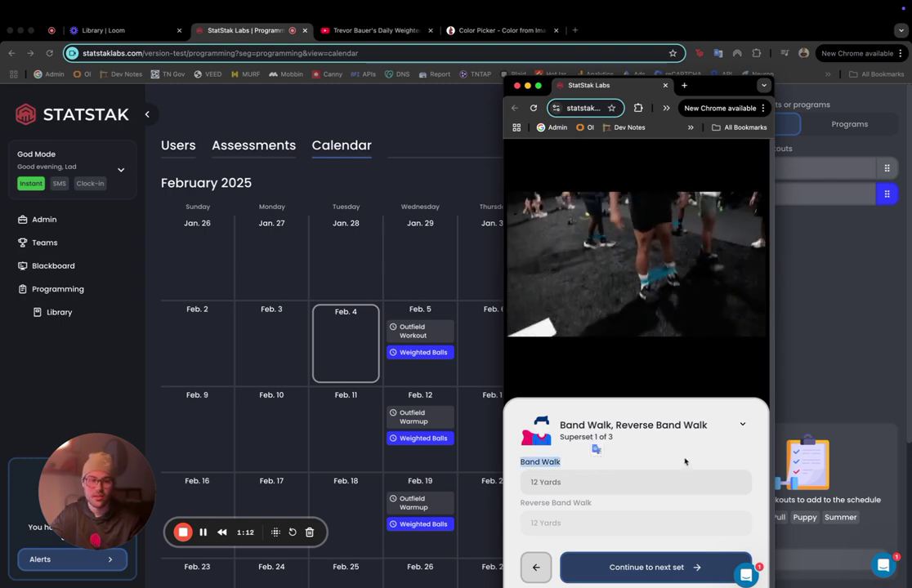
click(580, 475)
text(12)
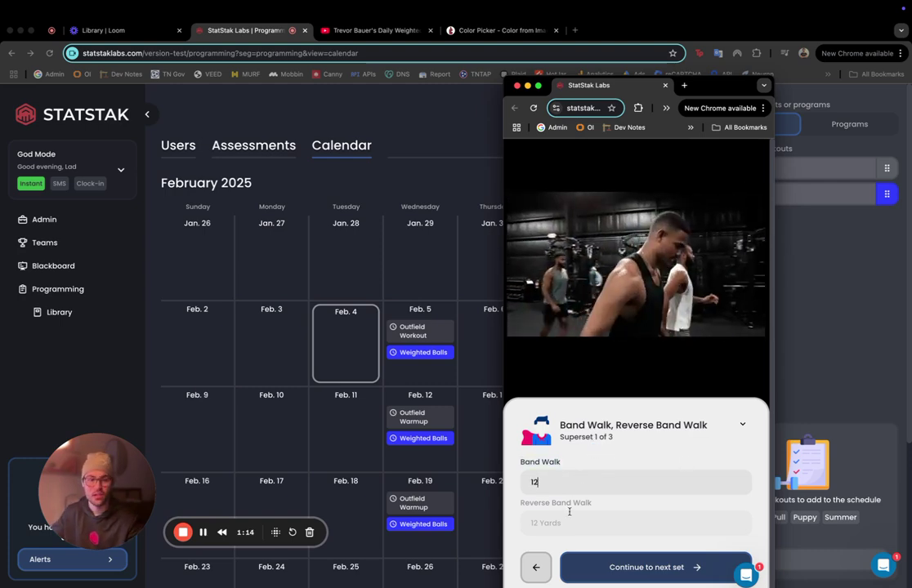
drag(621, 94, 623, 76)
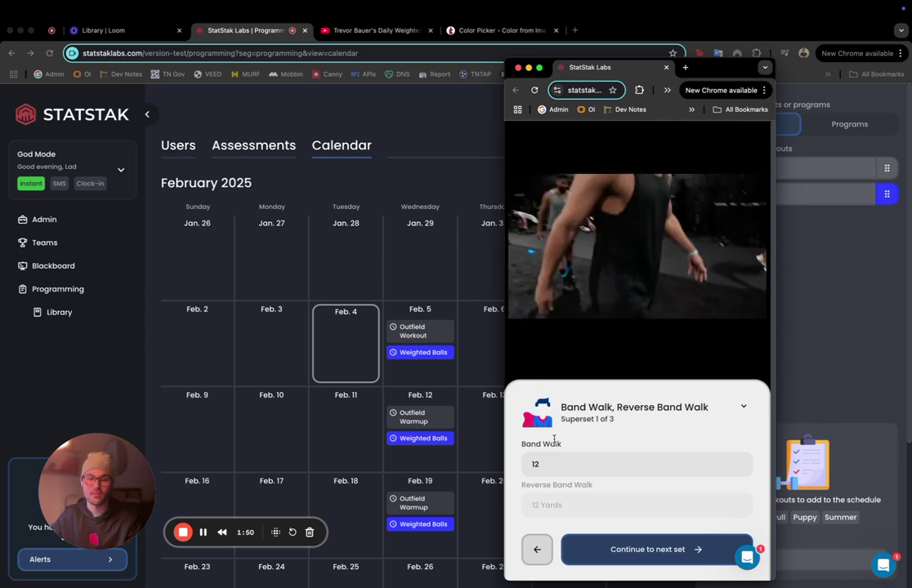
click(543, 509)
text(12)
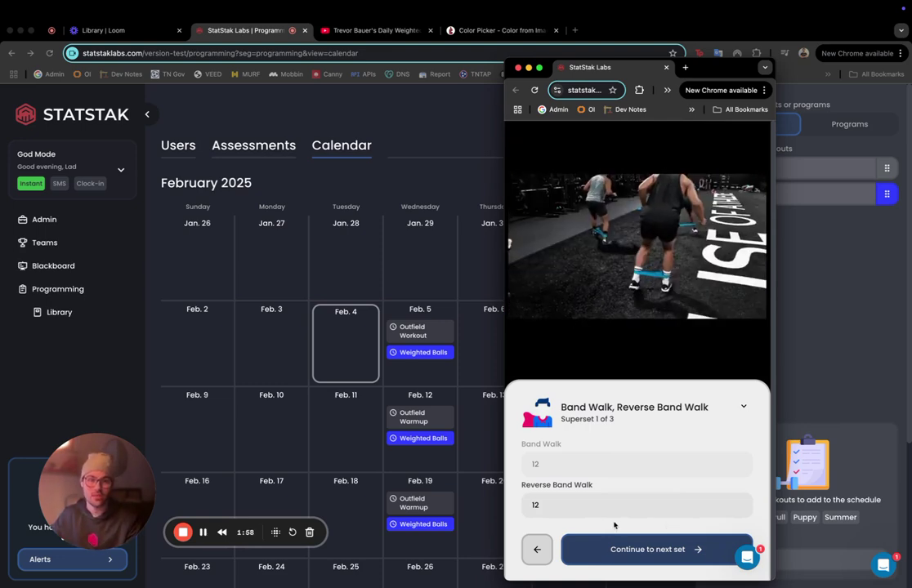
click(647, 549)
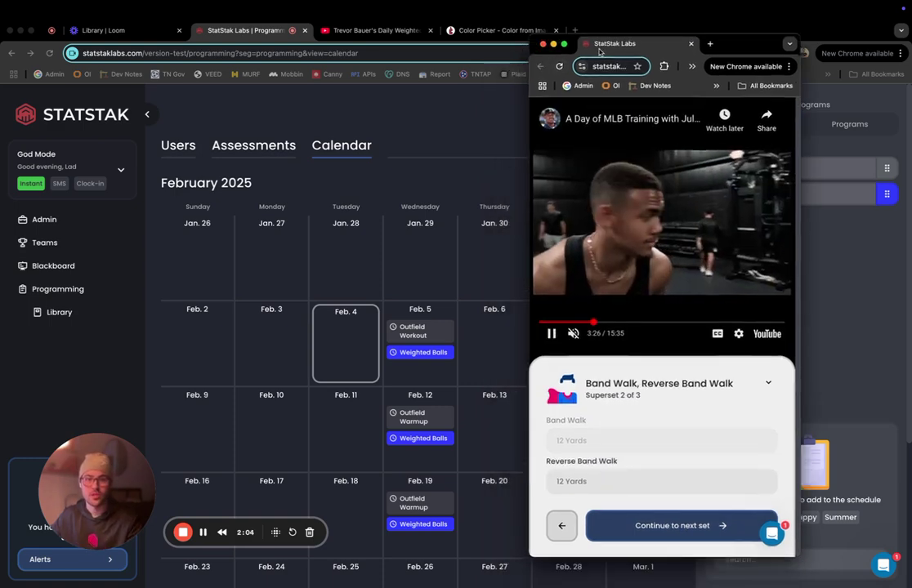
Step: Merge the athlete workout window into the main browser window as a tab and return to the programming calendar
drag(559, 68, 605, 30)
click(245, 30)
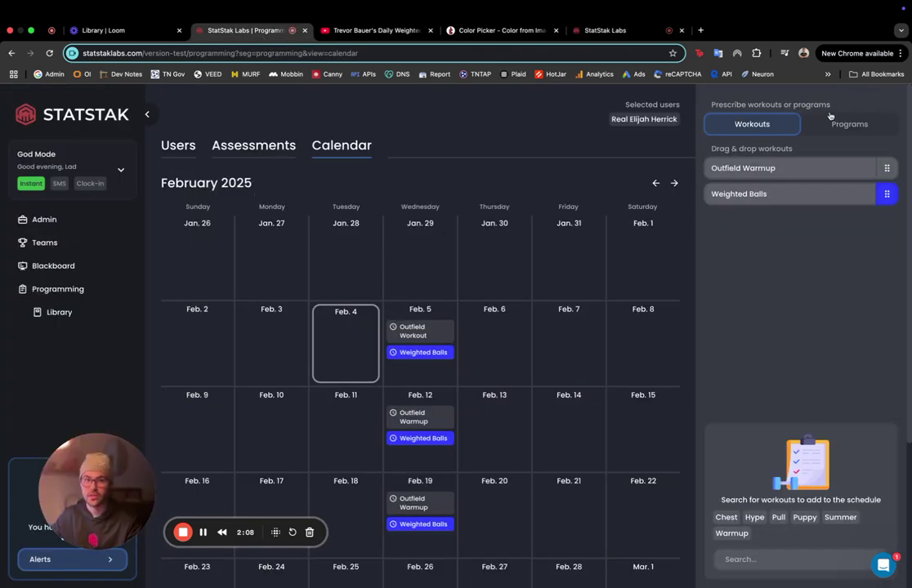
click(178, 146)
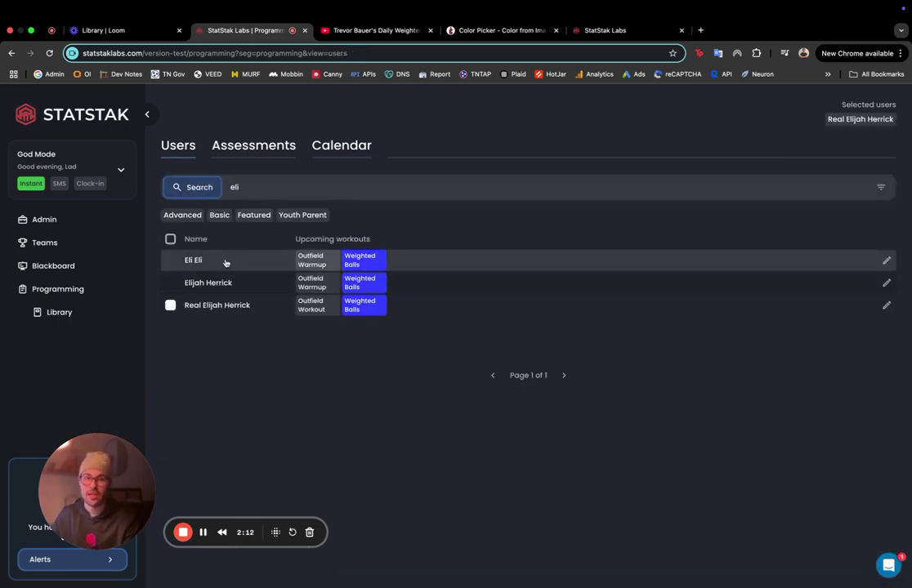
click(330, 151)
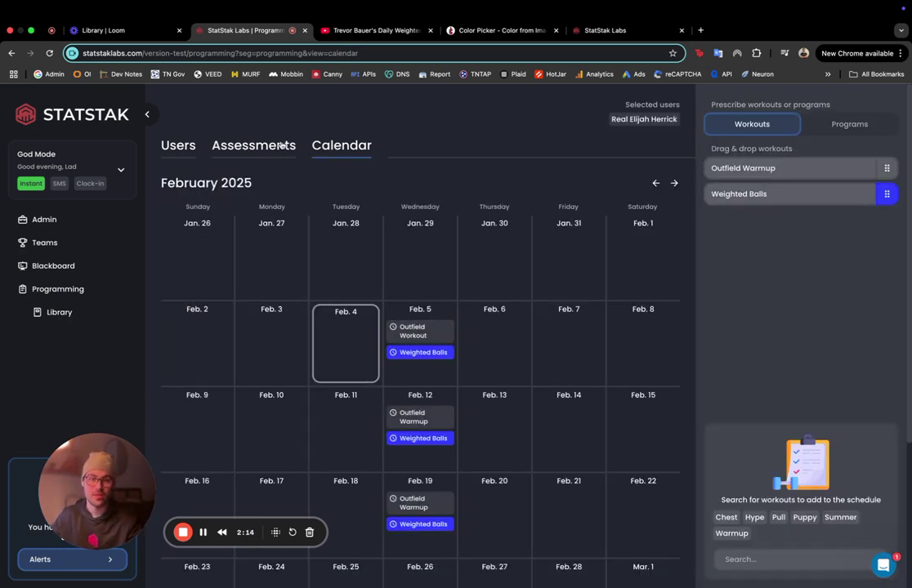
Step: Clear the search text in the programming user list and remove the currently selected athlete
click(172, 147)
click(237, 147)
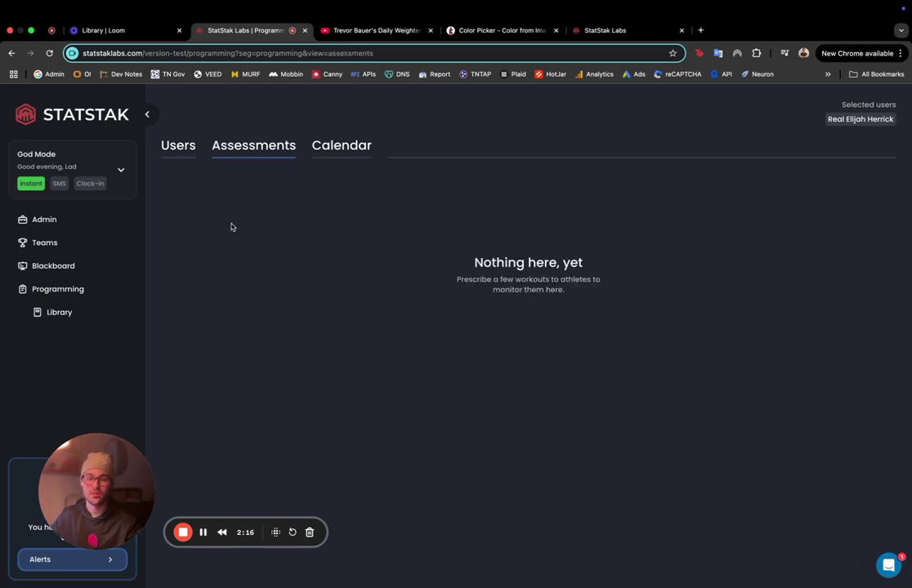
click(167, 141)
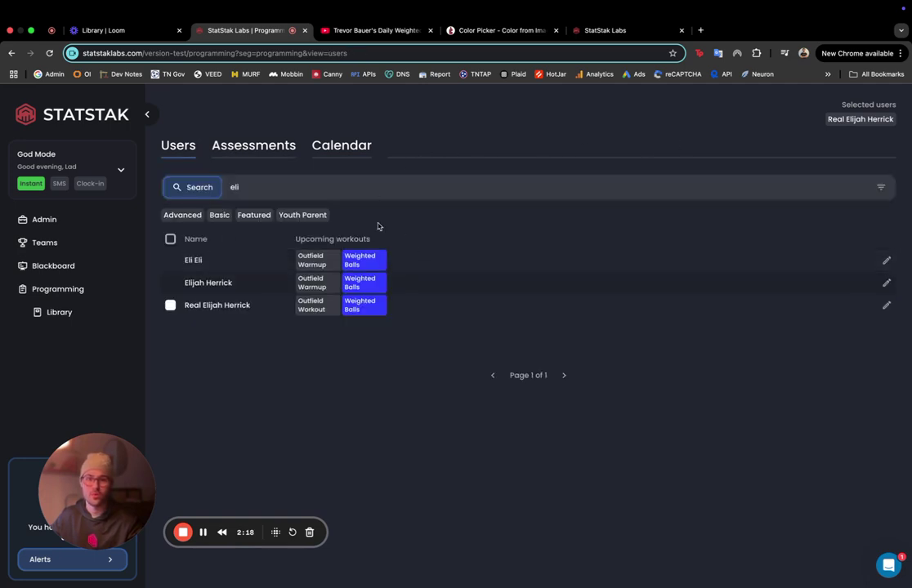
double_click(276, 188)
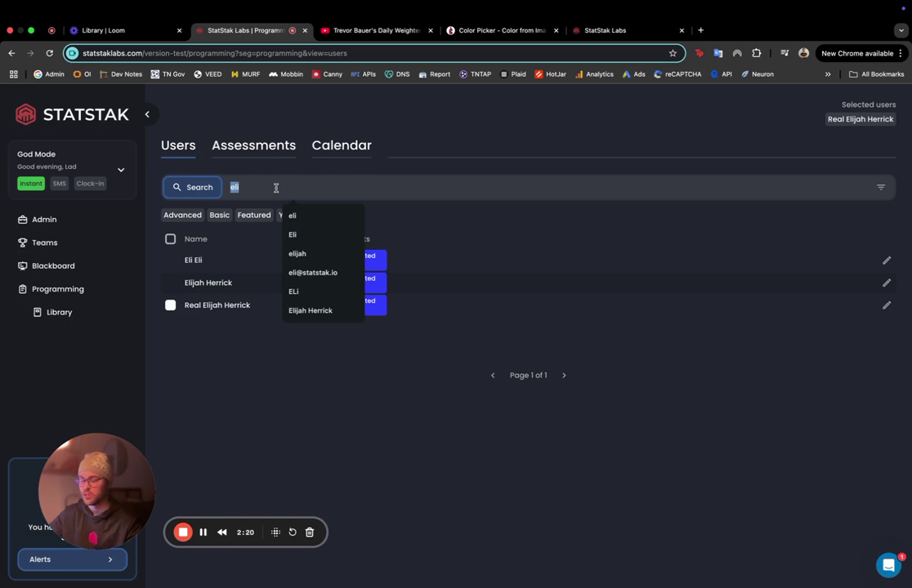
key(BackSpace)
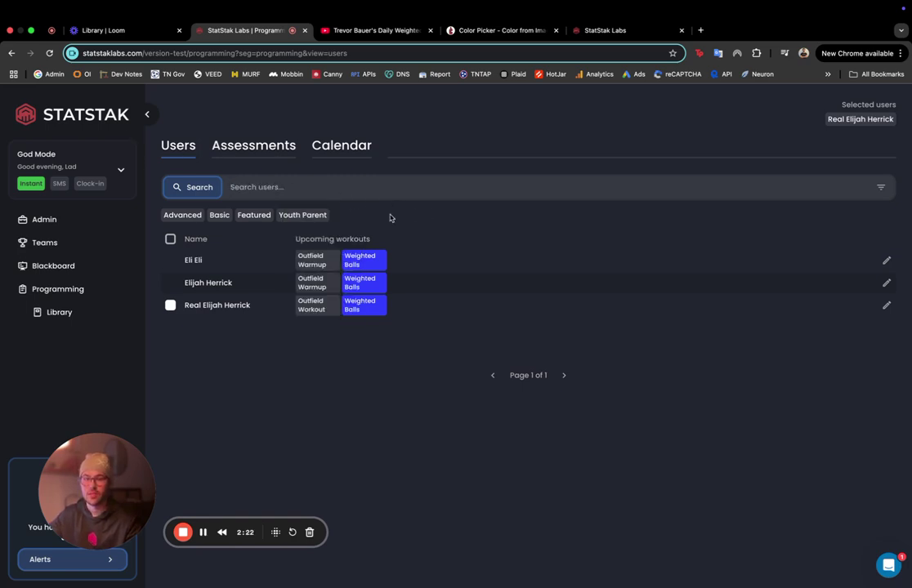
click(852, 122)
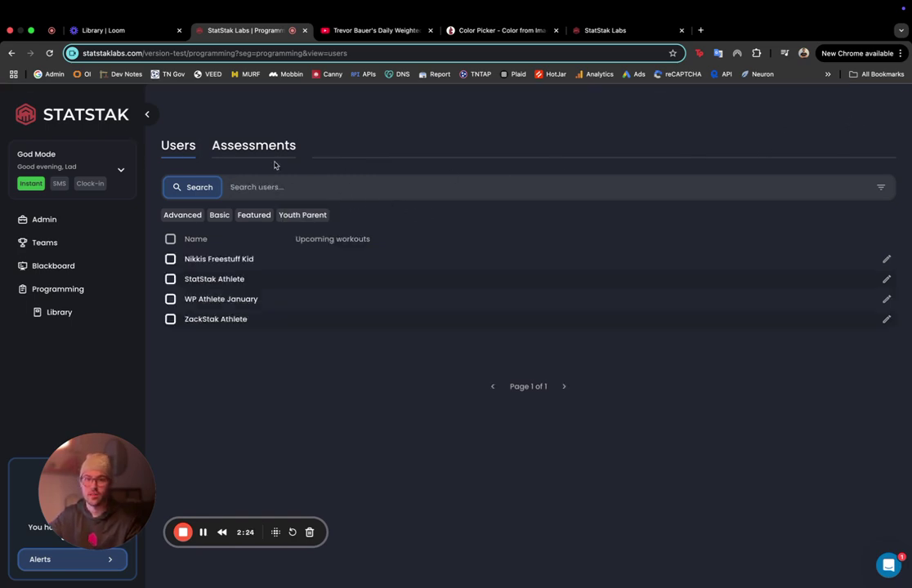
Step: Mark the Weighted Balls video assessment as complete, and open and close the athlete's profile through its notes option
click(253, 145)
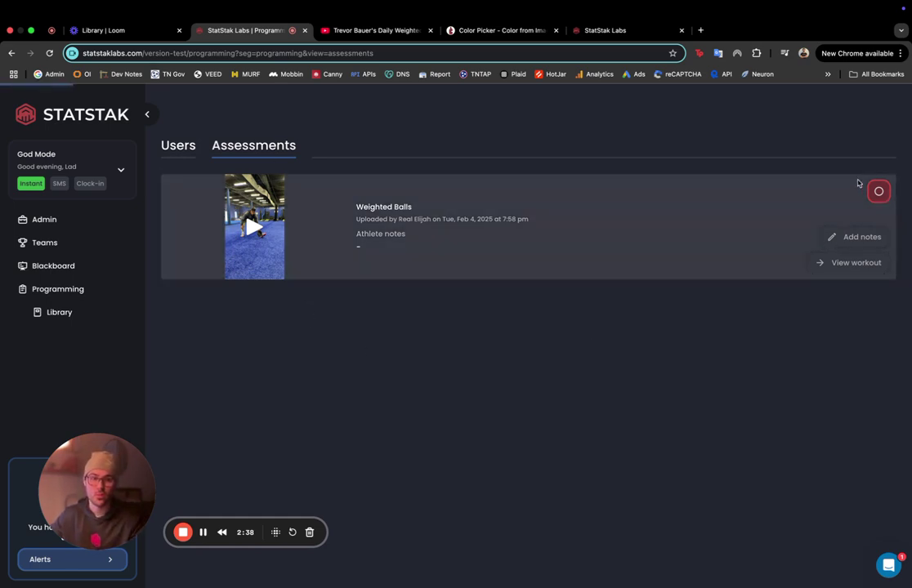
click(879, 194)
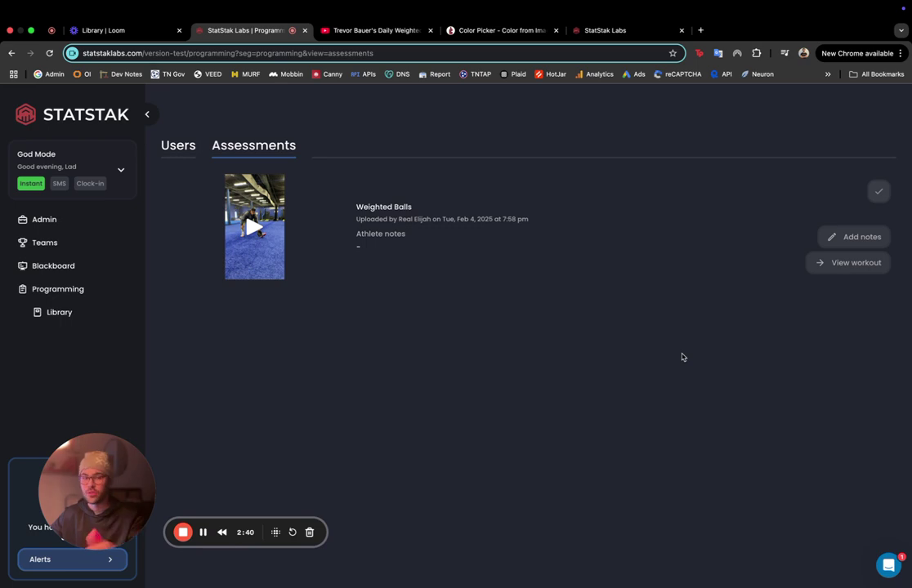
click(847, 242)
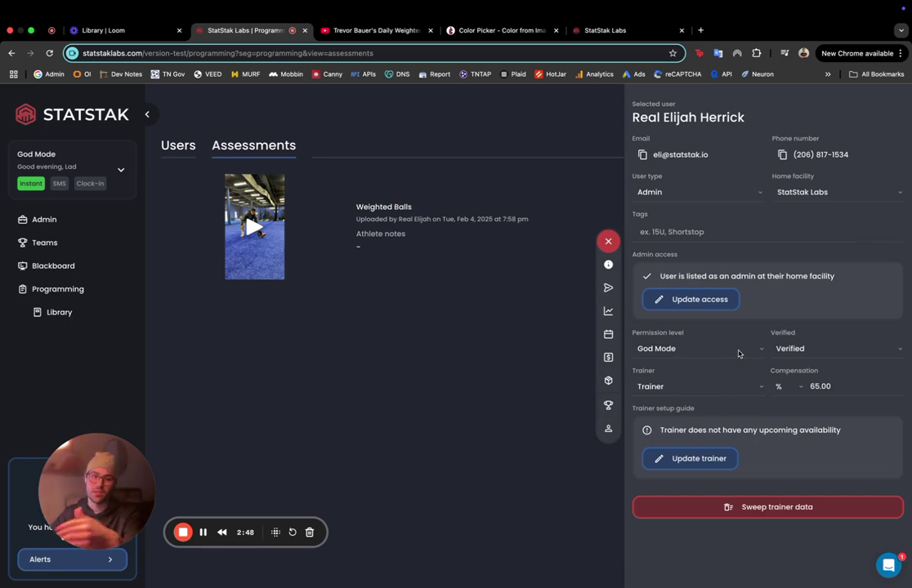
click(608, 243)
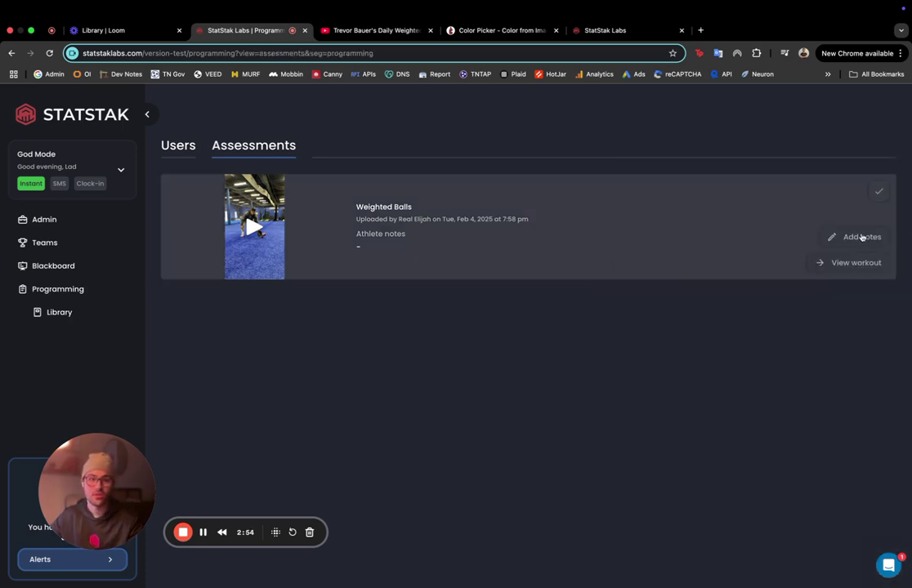
Step: Review the exercises and sets of the Weighted Balls workout linked to the assessment, and close its details
click(824, 264)
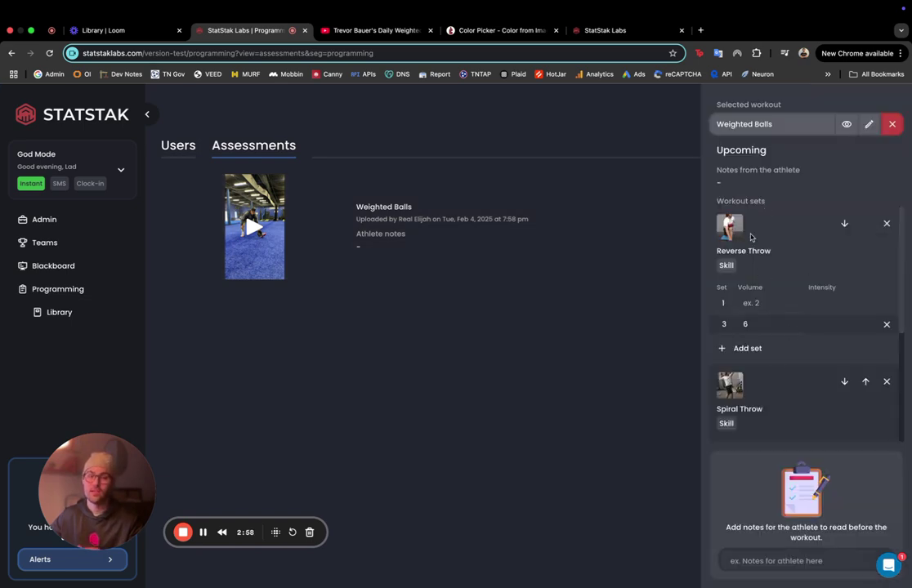
scroll(759, 299, down, 4)
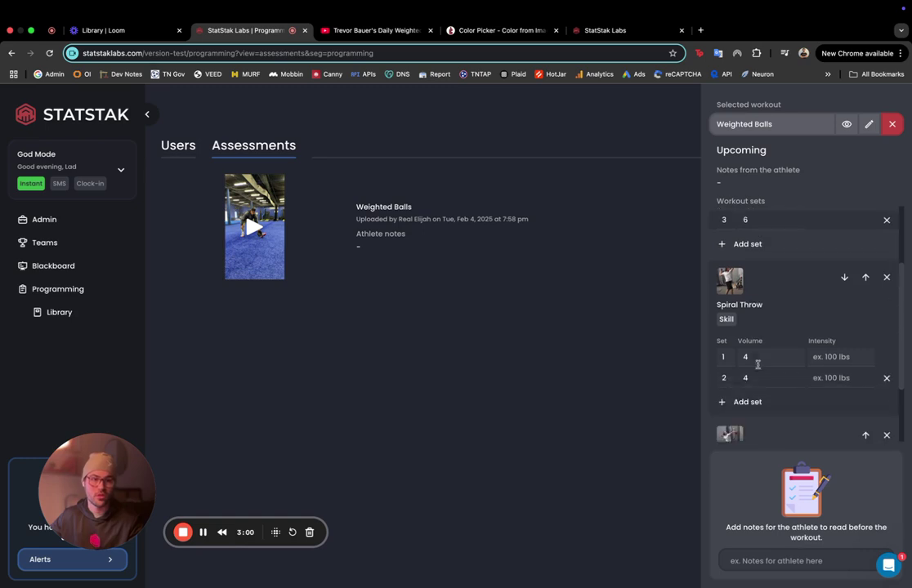
scroll(760, 246, up, 2)
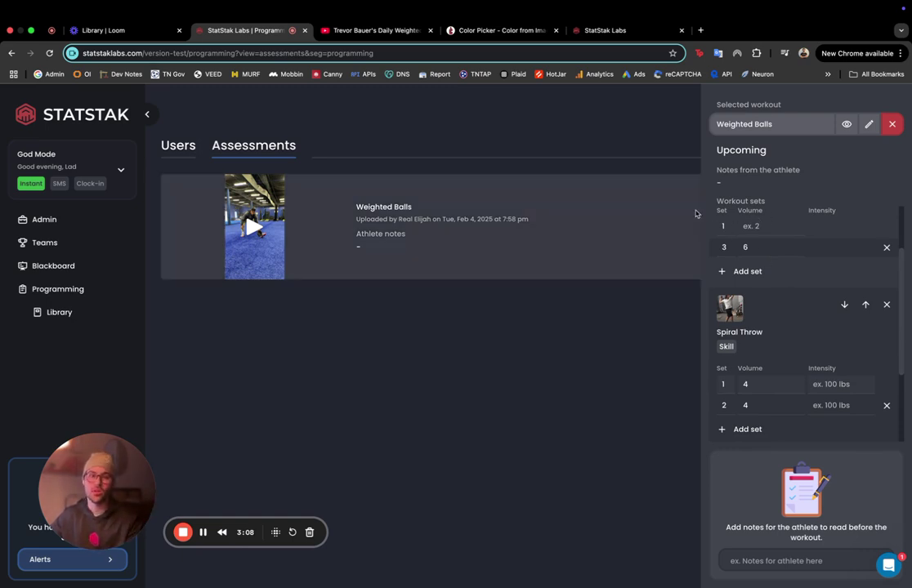
click(892, 121)
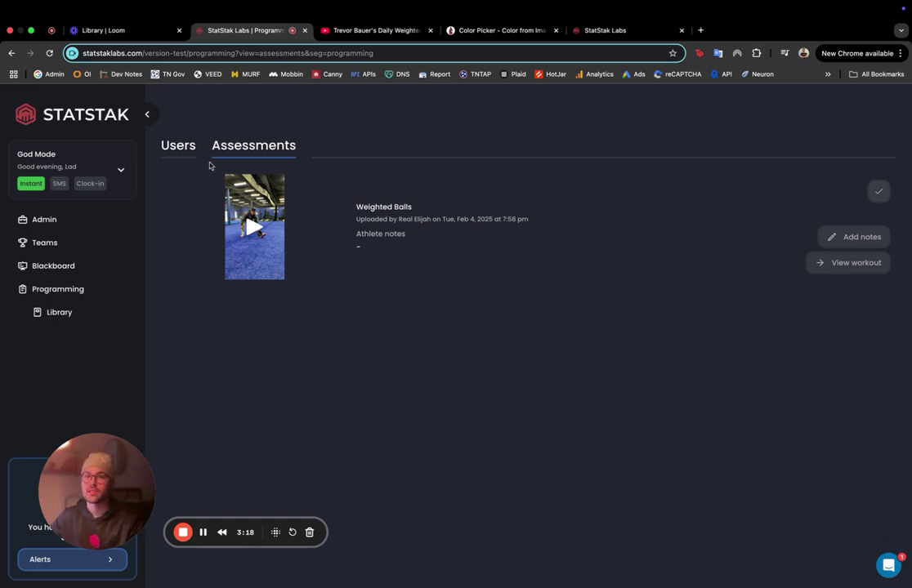
Step: Select all athletes in the programming user list at once
click(187, 147)
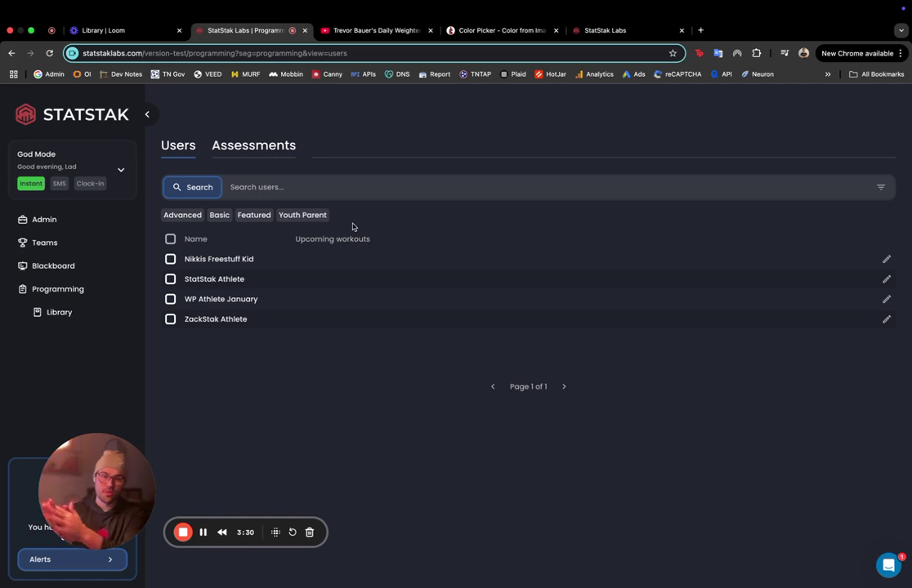
click(170, 240)
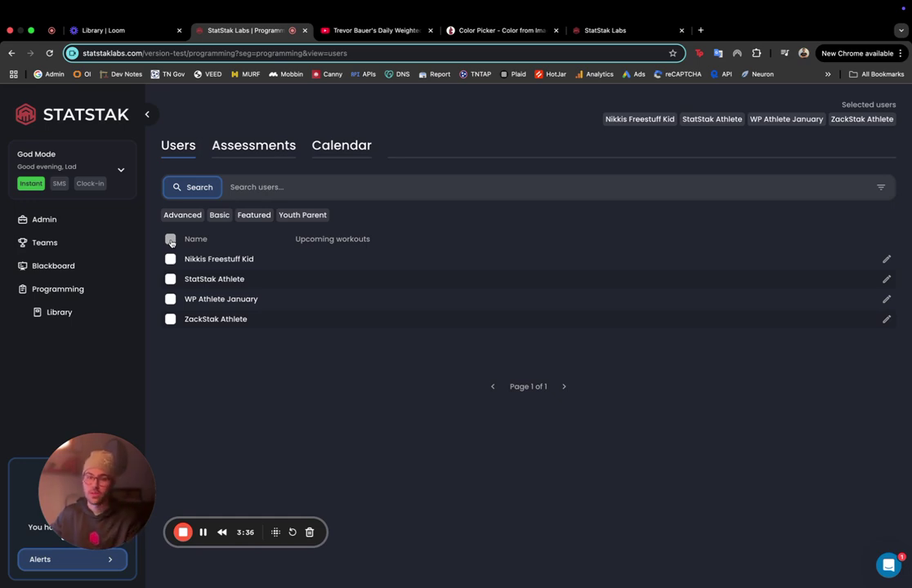
Step: Browse the programming library's exercises, workouts and programs, ending on the exercises
click(60, 314)
scroll(491, 408, down, 3)
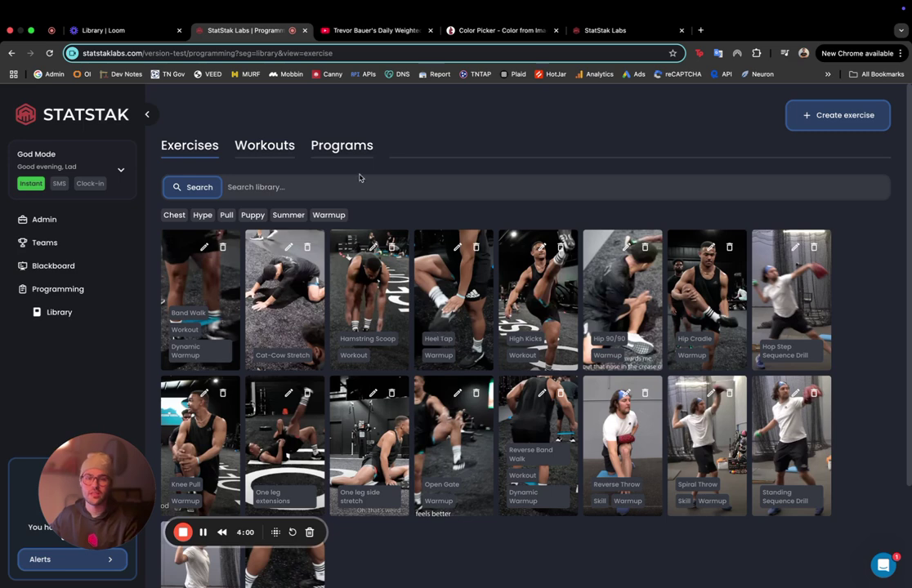
click(271, 147)
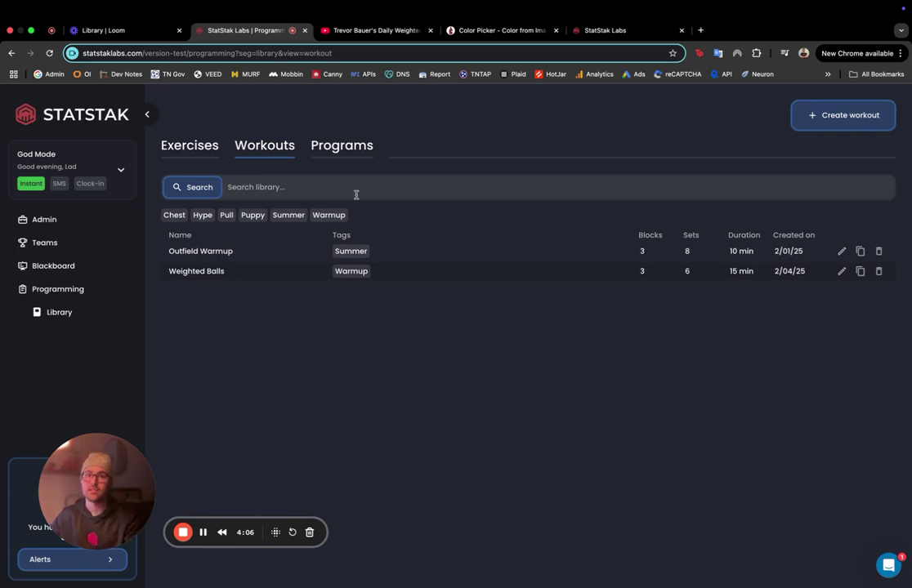
click(345, 149)
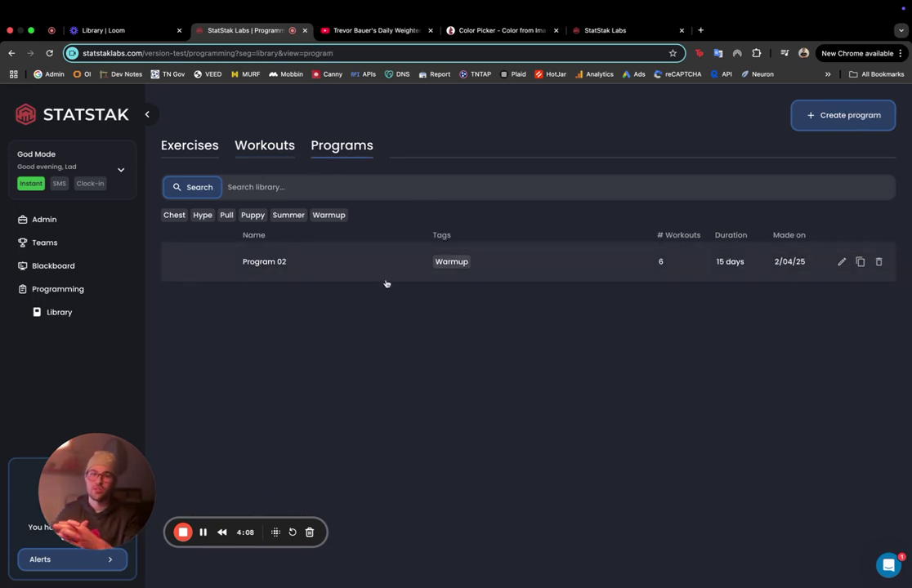
click(214, 147)
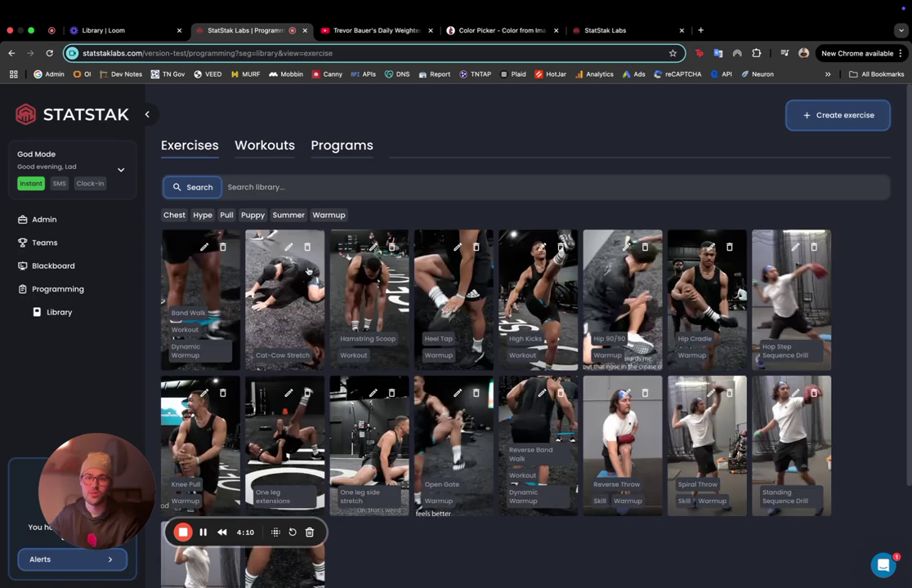
Step: Examine the video source and settings of the Cat-Cow Stretch exercise, and close it without saving
click(302, 273)
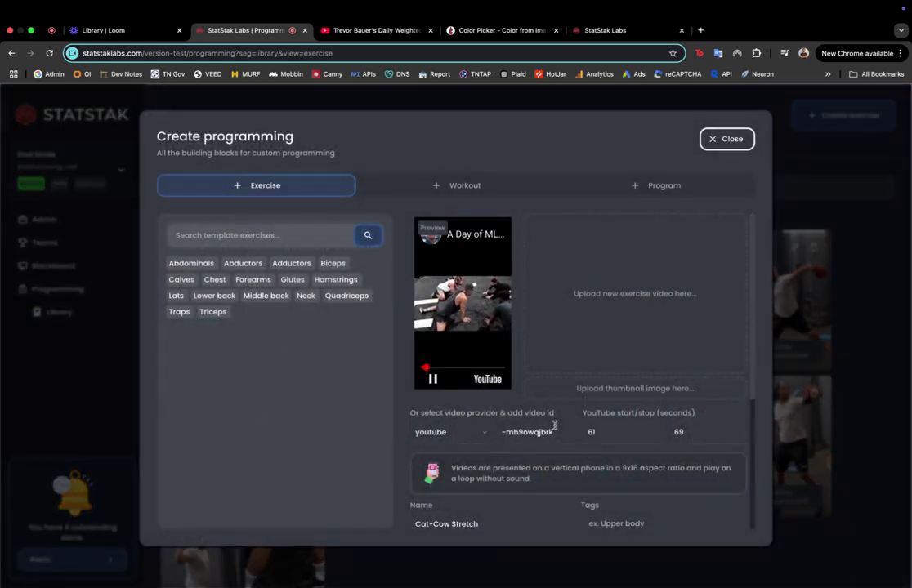
scroll(554, 425, down, 5)
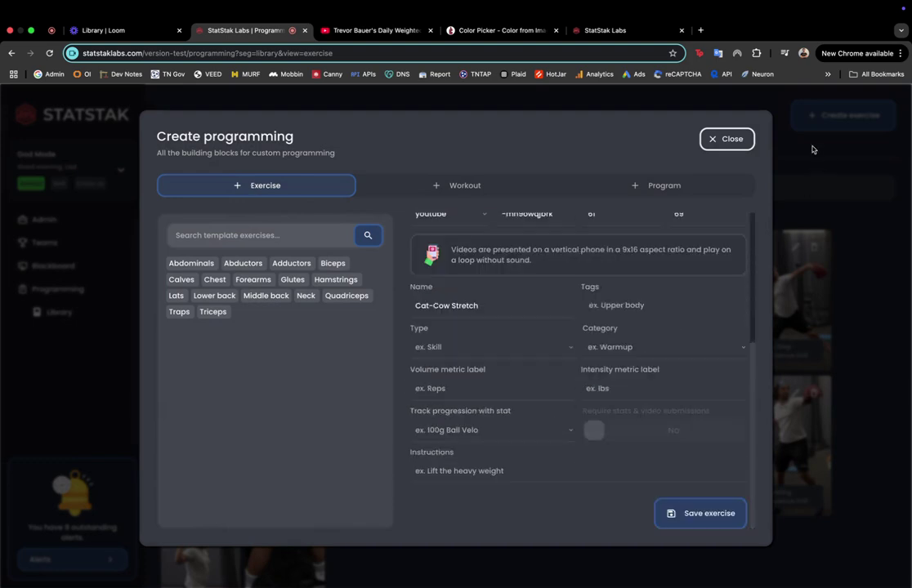
click(726, 139)
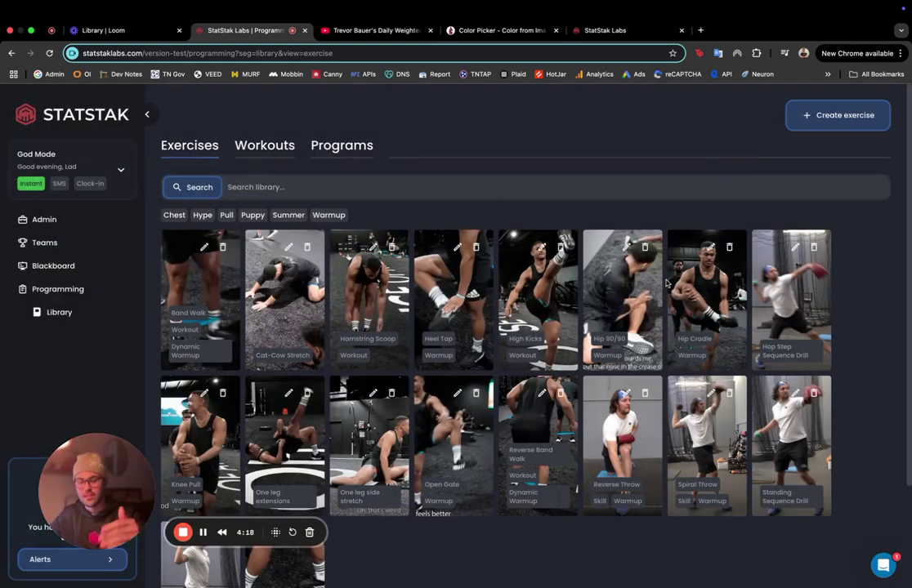